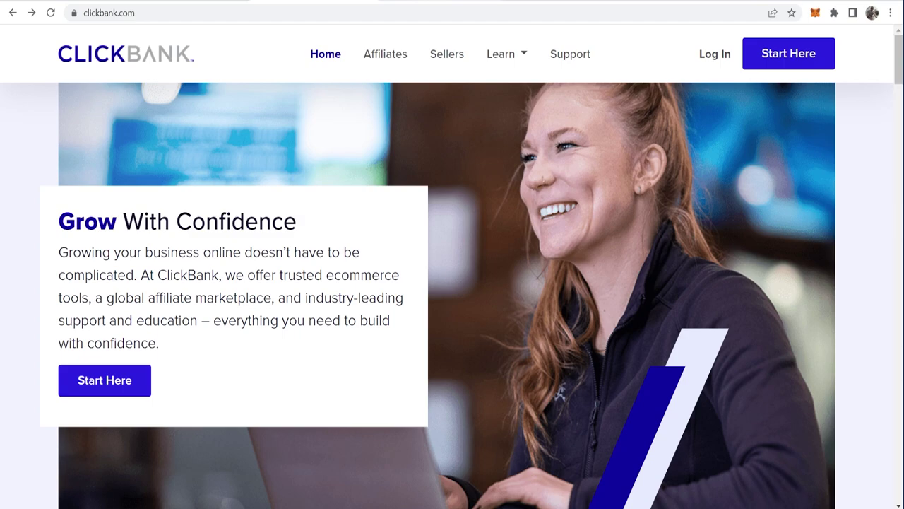
Go from the marketplace results to the ClickBank Affiliate Marketplace home page.
{"action": "left_click", "coordinate": [437, 1]}
{"action": "scroll", "coordinate": [120, 138], "scroll_direction": "up", "scroll_amount": 3}
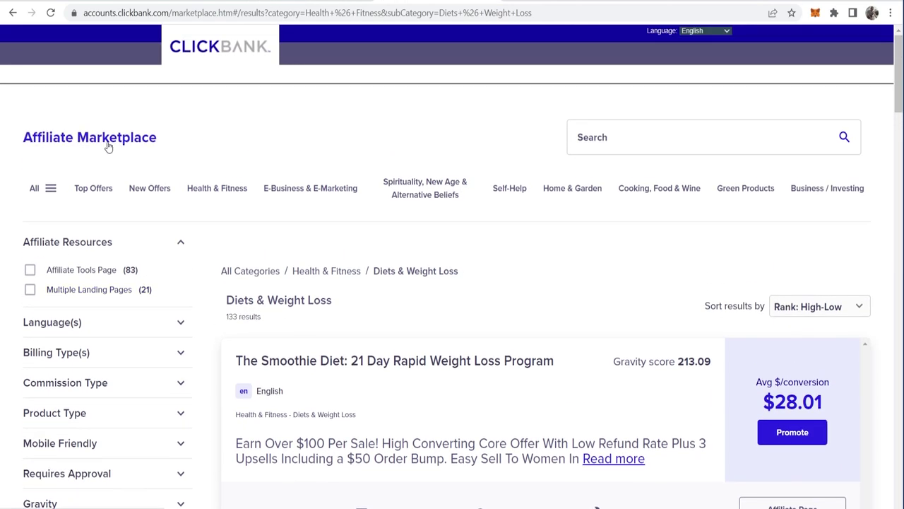
{"action": "left_click", "coordinate": [113, 146]}
{"action": "scroll", "coordinate": [428, 224], "scroll_direction": "down", "scroll_amount": 1}
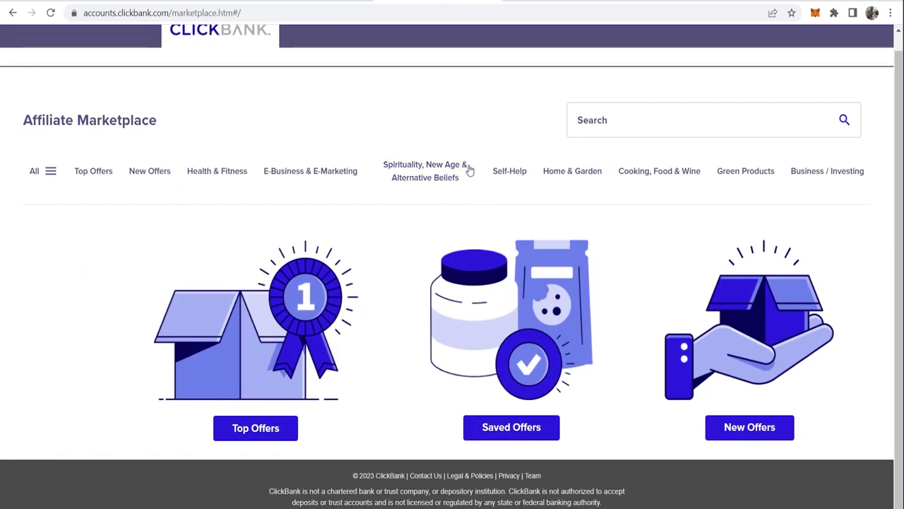
Show the Health & Fitness › Diets & Weight Loss offers from the All Categories drawer.
{"action": "left_click", "coordinate": [41, 180]}
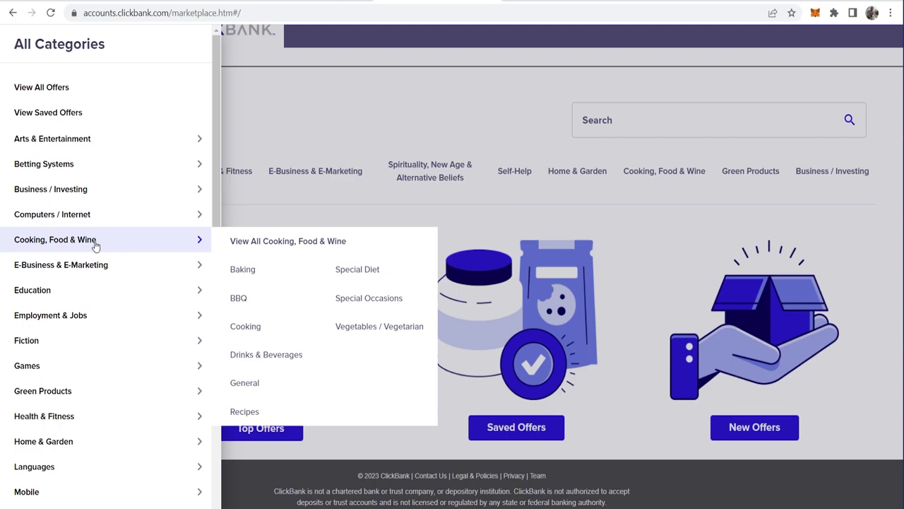
{"action": "mouse_move", "coordinate": [94, 274]}
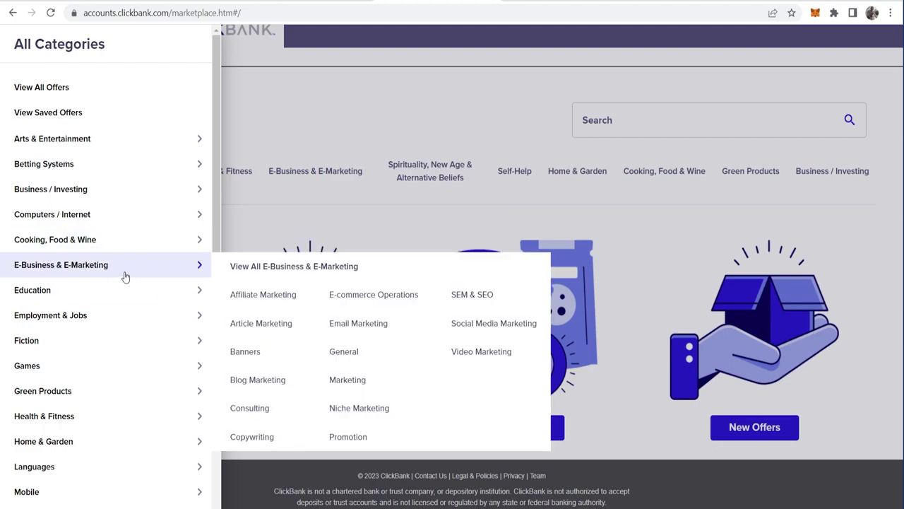
{"action": "mouse_move", "coordinate": [97, 415]}
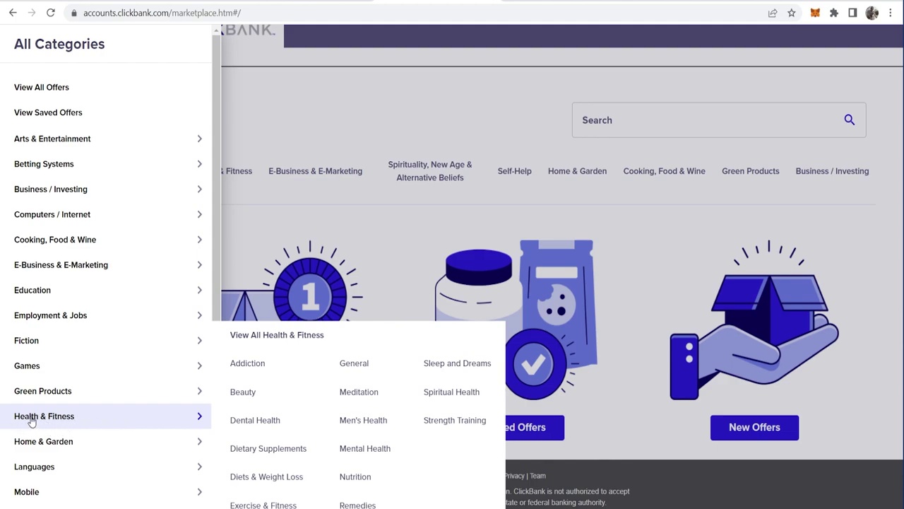
{"action": "left_click", "coordinate": [259, 483]}
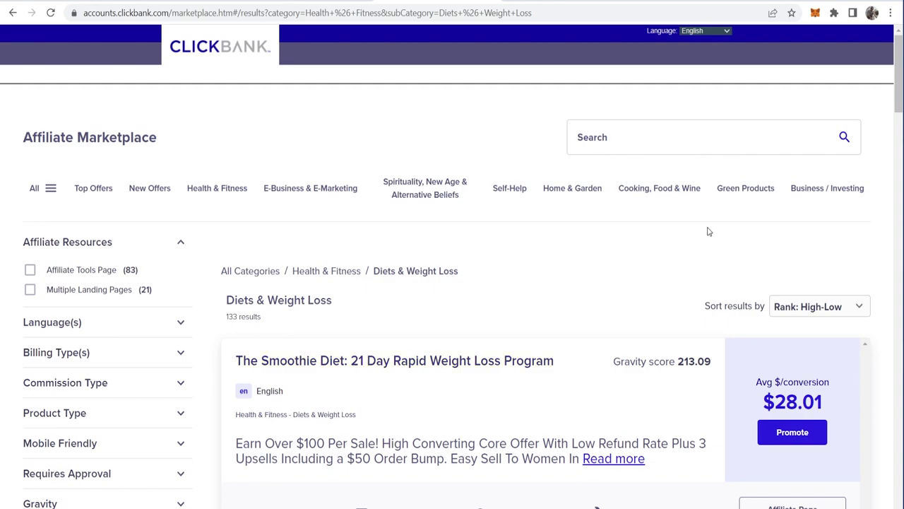
Open the sales page for The Smoothie Diet: 21 Day Rapid Weight Loss Program.
{"action": "scroll", "coordinate": [718, 248], "scroll_direction": "down", "scroll_amount": 2}
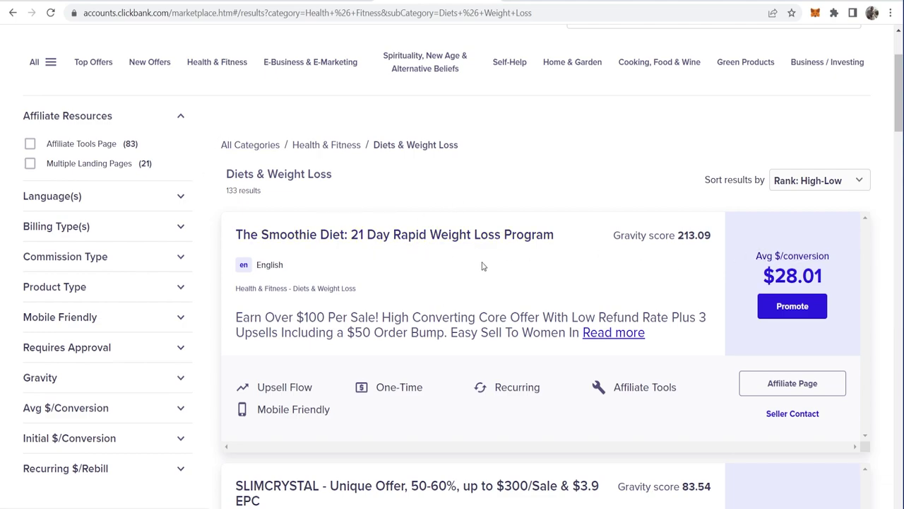
{"action": "left_click", "coordinate": [450, 236]}
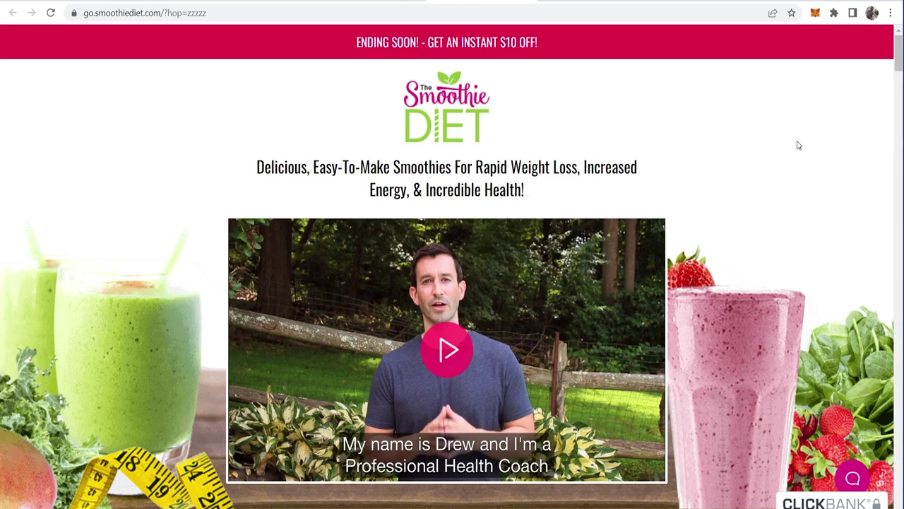
Review the $10-off offer, then close the sales page and return to the ClickBank listing.
{"action": "scroll", "coordinate": [784, 149], "scroll_direction": "down", "scroll_amount": 5}
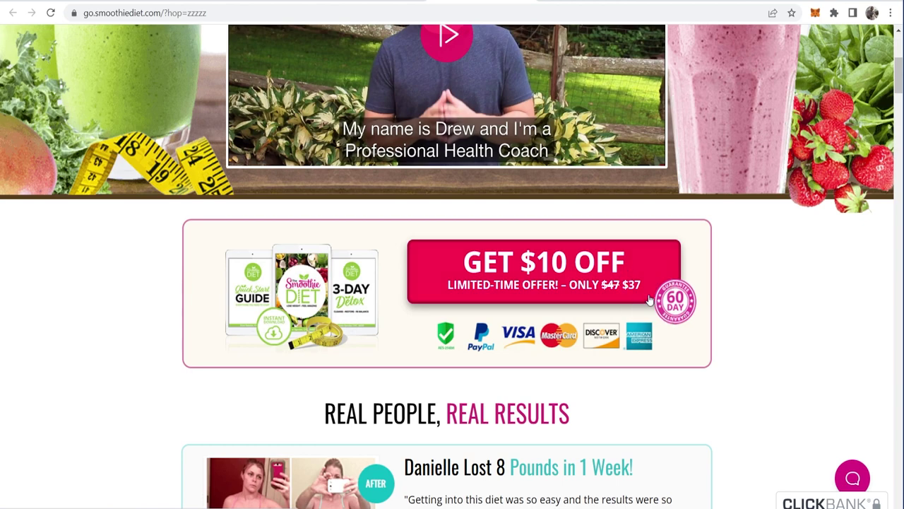
{"action": "key", "text": "ctrl+w"}
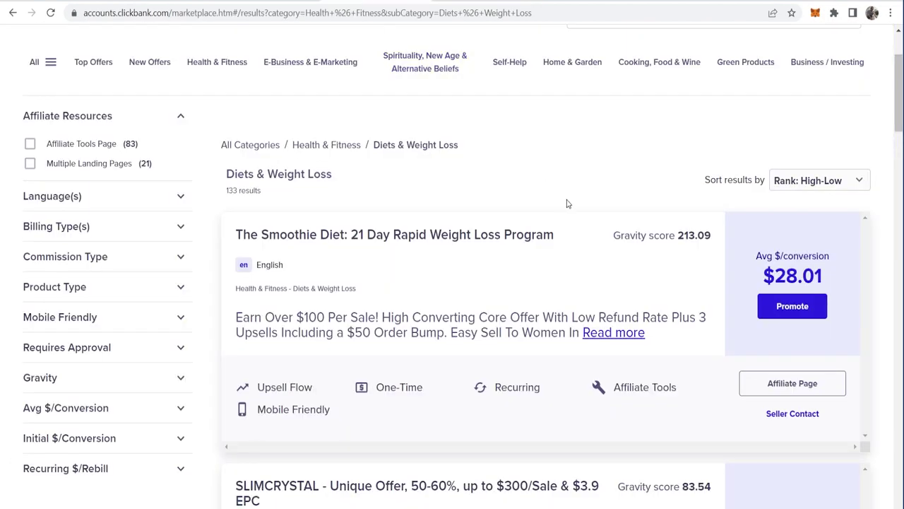
{"action": "scroll", "coordinate": [566, 204], "scroll_direction": "down", "scroll_amount": 4}
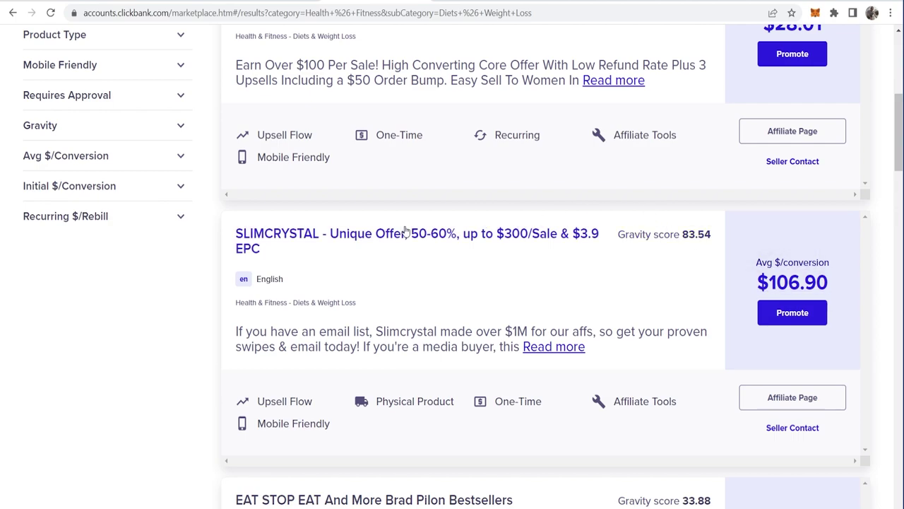
Create a HopLink for The Smoothie Diet using the affiliate nickname.
{"action": "scroll", "coordinate": [357, 233], "scroll_direction": "up", "scroll_amount": 3}
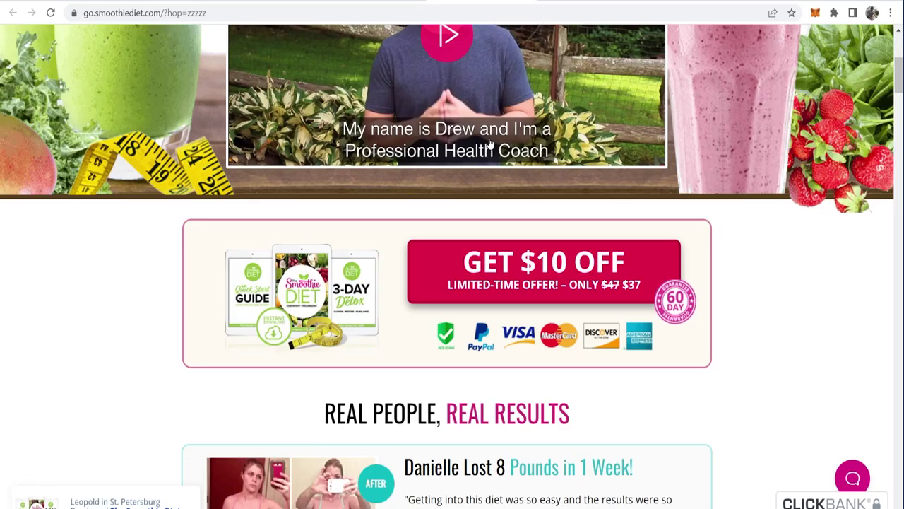
{"action": "scroll", "coordinate": [511, 151], "scroll_direction": "up", "scroll_amount": 4}
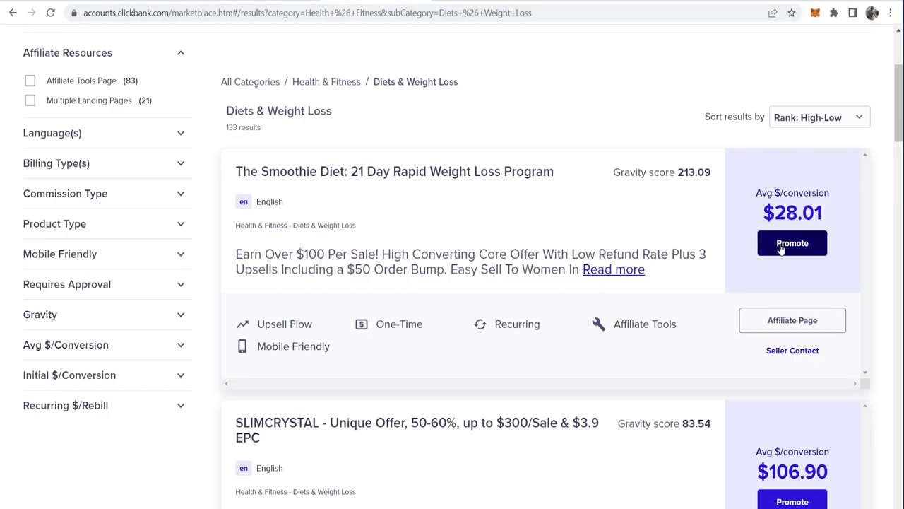
{"action": "left_click", "coordinate": [812, 243]}
{"action": "left_click", "coordinate": [445, 277]}
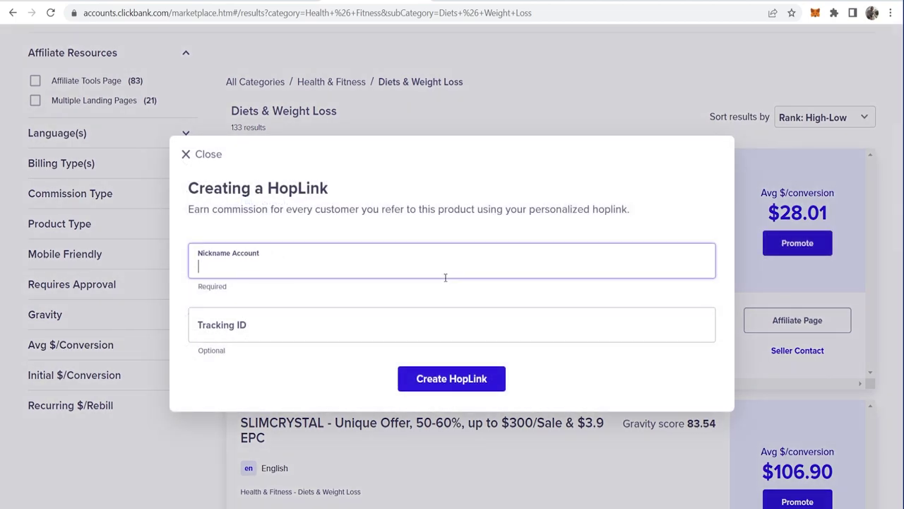
{"action": "type", "text": "hbradley"}
{"action": "left_click", "coordinate": [436, 380]}
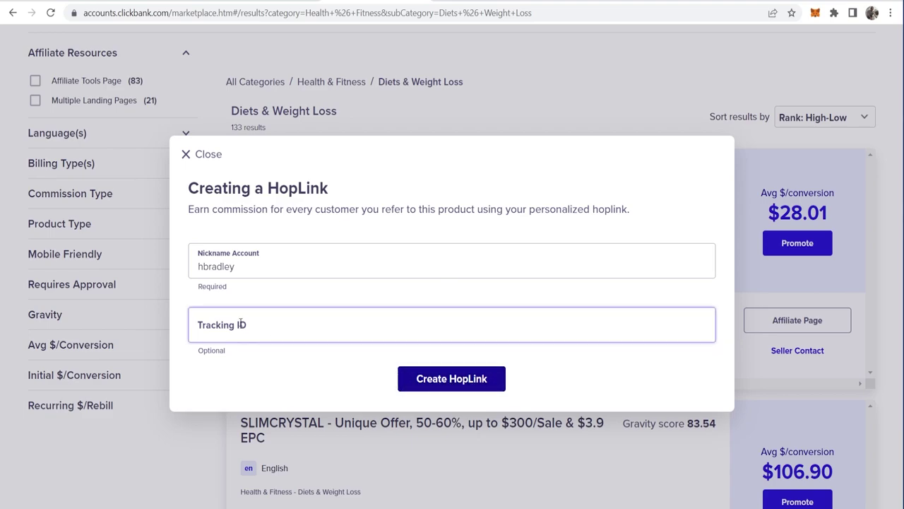
Copy the generated encrypted HopLink URL to the clipboard.
{"action": "left_click_drag", "start_coordinate": [470, 406], "coordinate": [178, 393]}
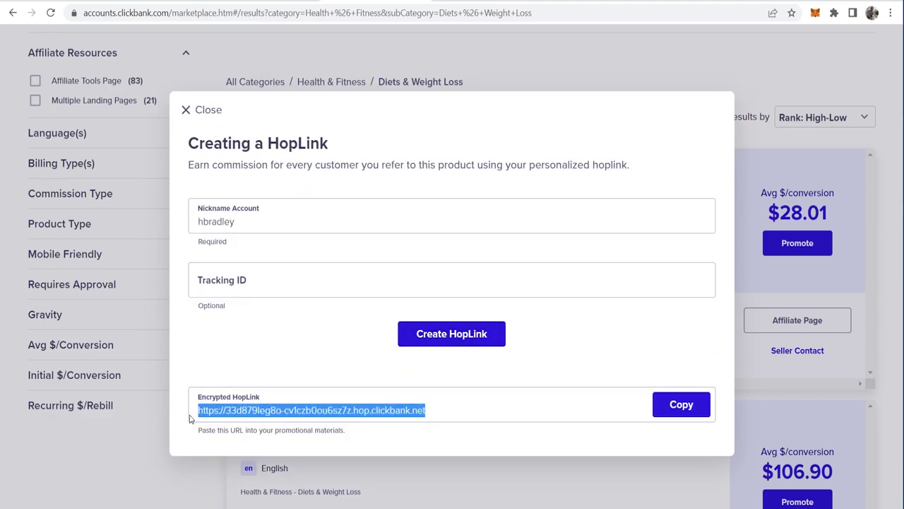
{"action": "left_click_drag", "start_coordinate": [453, 412], "coordinate": [196, 415]}
{"action": "left_click", "coordinate": [292, 417]}
{"action": "left_click", "coordinate": [683, 404]}
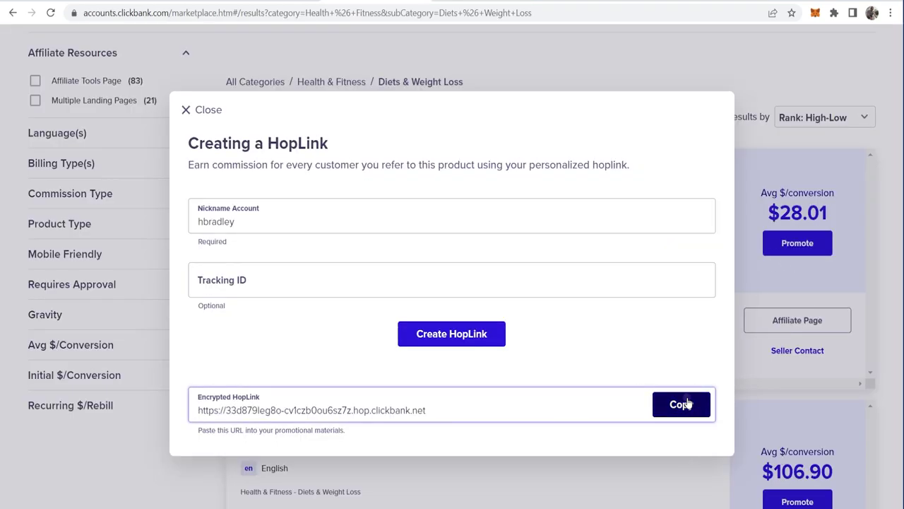
Paste the ClickBank HopLink as plain text into TinyURL and make the short link.
{"action": "left_click", "coordinate": [113, 2]}
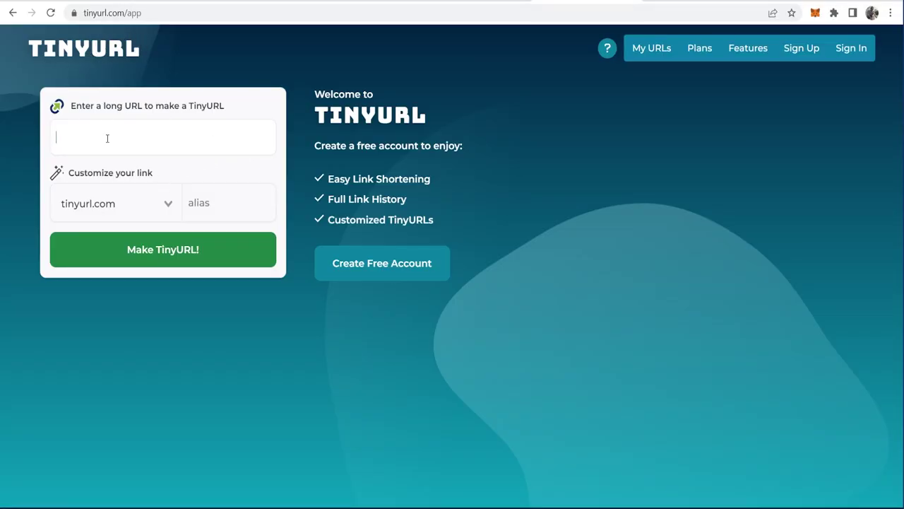
{"action": "right_click", "coordinate": [221, 140]}
{"action": "left_click", "coordinate": [240, 246]}
{"action": "left_click_drag", "start_coordinate": [238, 137], "coordinate": [9, 147]}
{"action": "left_click", "coordinate": [126, 138]}
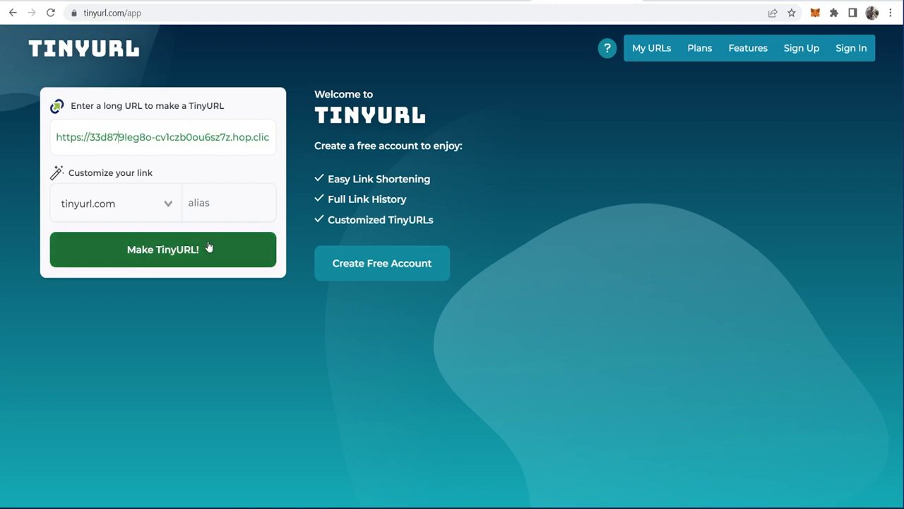
{"action": "left_click", "coordinate": [128, 249]}
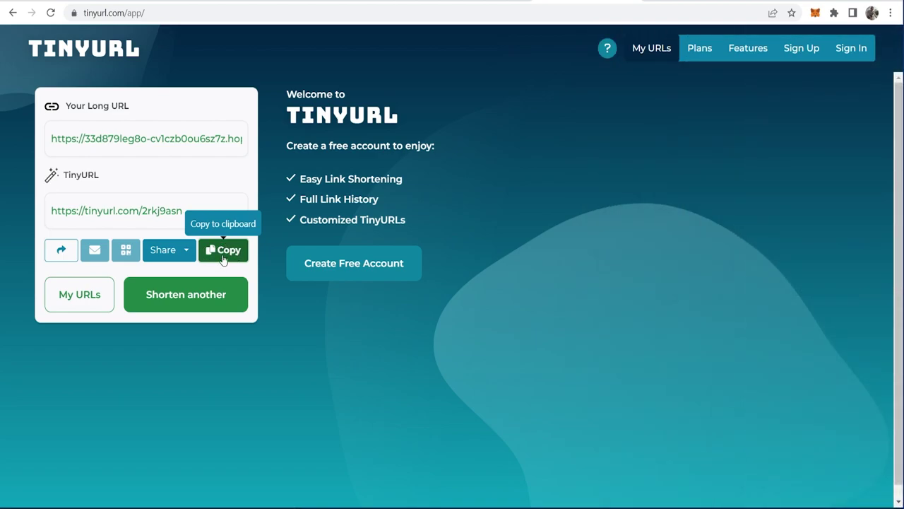
{"action": "left_click", "coordinate": [204, 247]}
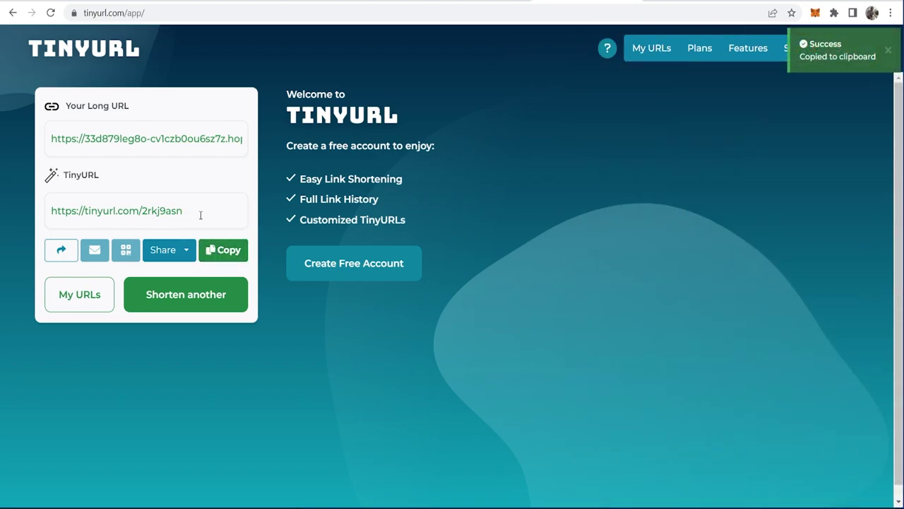
{"action": "left_click_drag", "start_coordinate": [200, 214], "coordinate": [25, 218]}
{"action": "left_click", "coordinate": [246, 256]}
{"action": "left_click_drag", "start_coordinate": [52, 140], "coordinate": [258, 148]}
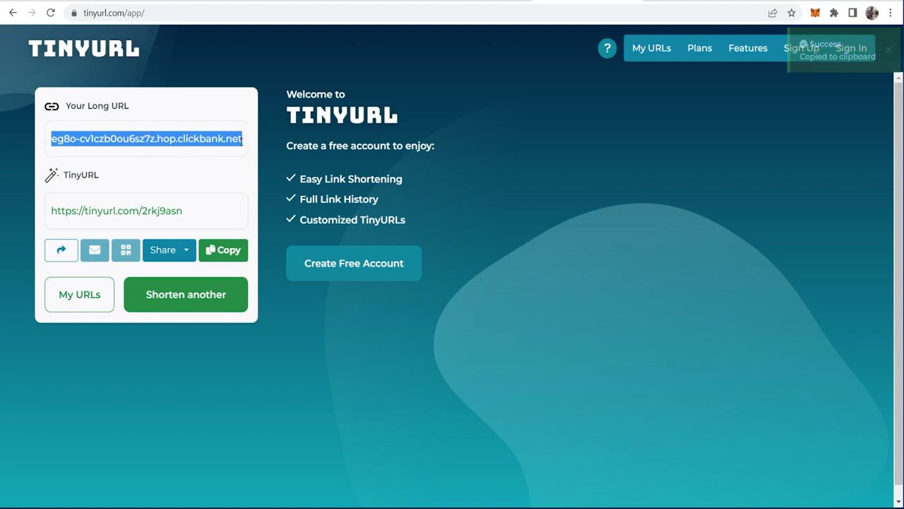
{"action": "left_click", "coordinate": [61, 135]}
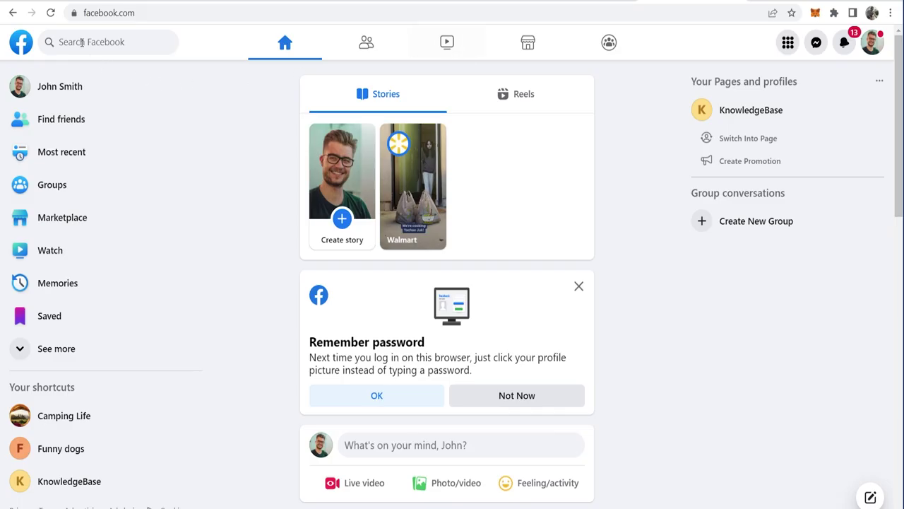
Search Facebook for 'weight loss' and filter the results to Groups.
{"action": "left_click", "coordinate": [63, 32]}
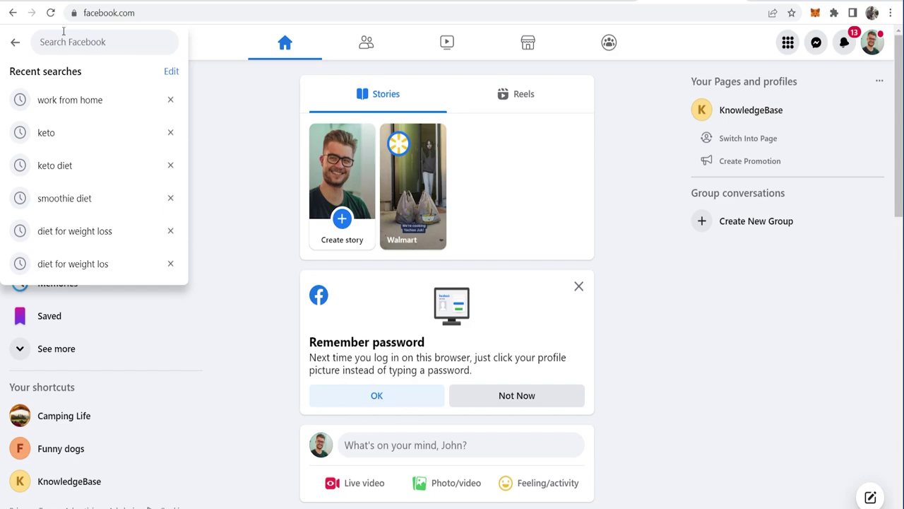
{"action": "type", "text": "weight loss"}
{"action": "key", "text": "Return"}
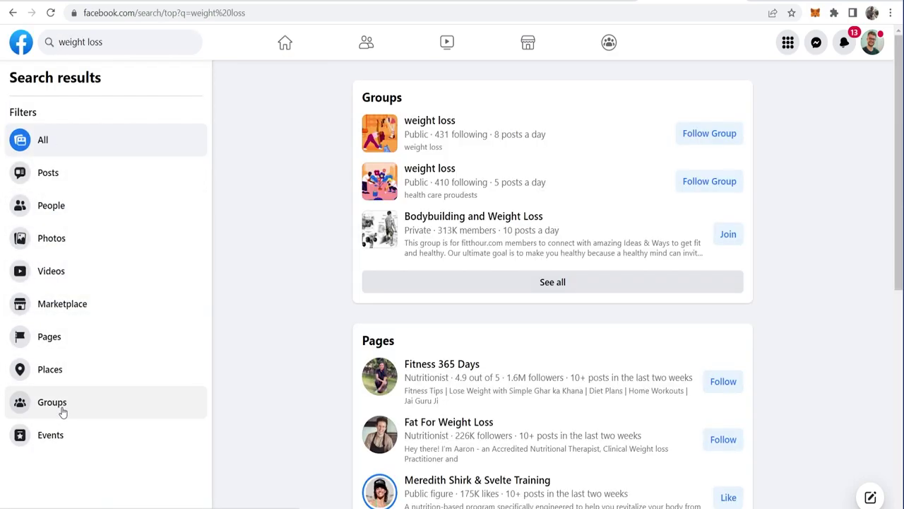
{"action": "left_click", "coordinate": [67, 408]}
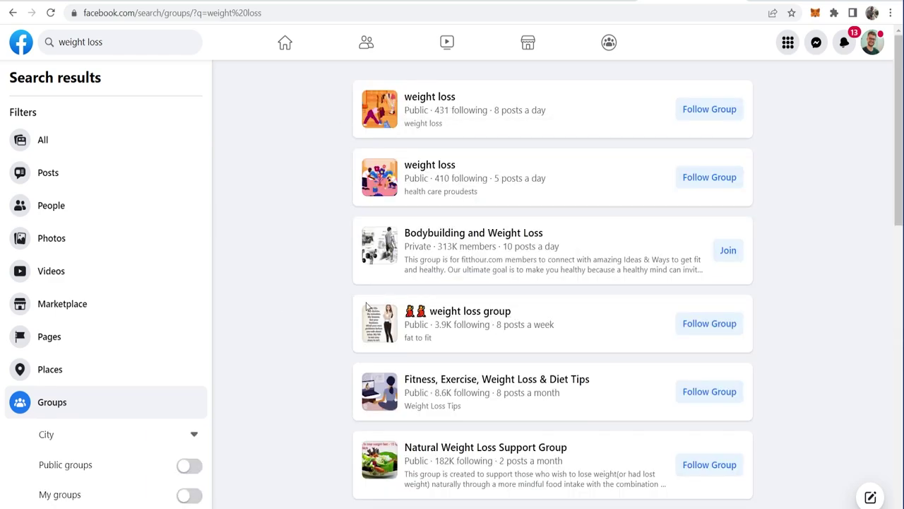
Browse the weight loss group results, then return to the group results tab.
{"action": "scroll", "coordinate": [307, 273], "scroll_direction": "down", "scroll_amount": 2}
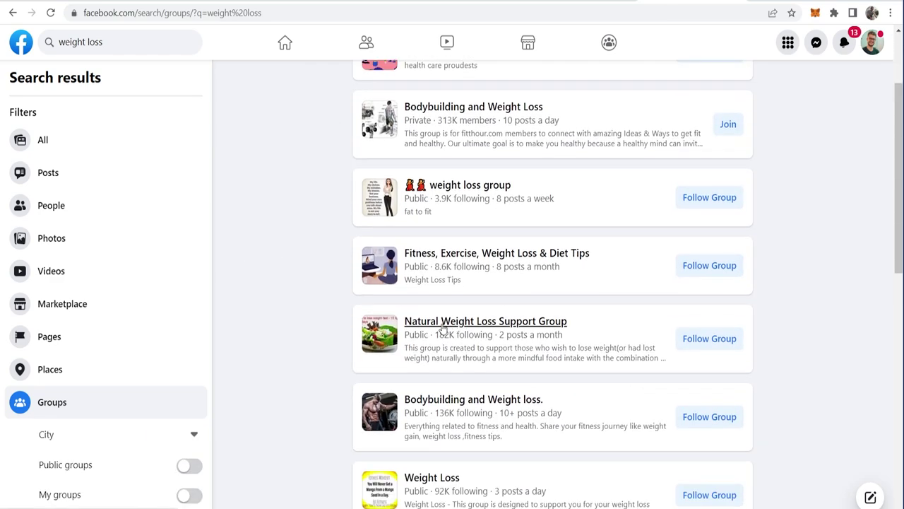
{"action": "mouse_move", "coordinate": [516, 326]}
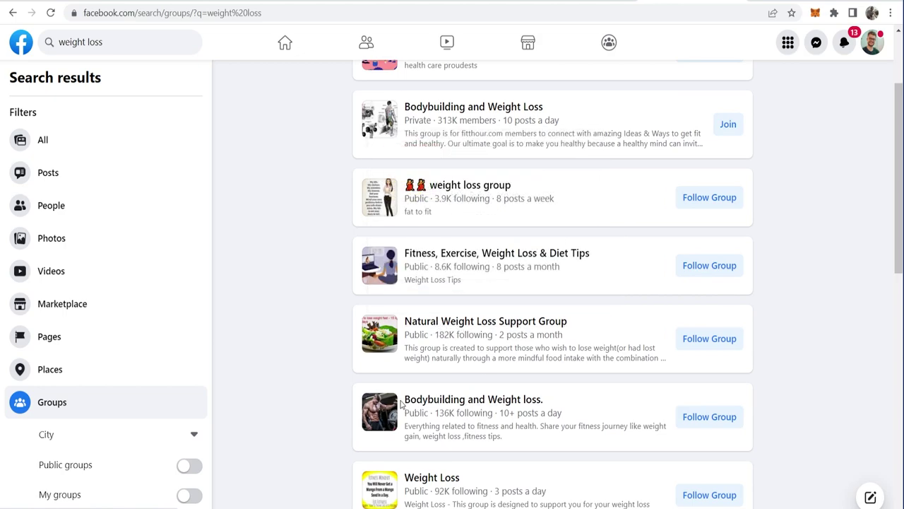
{"action": "mouse_move", "coordinate": [489, 405]}
{"action": "scroll", "coordinate": [488, 405], "scroll_direction": "down", "scroll_amount": 2}
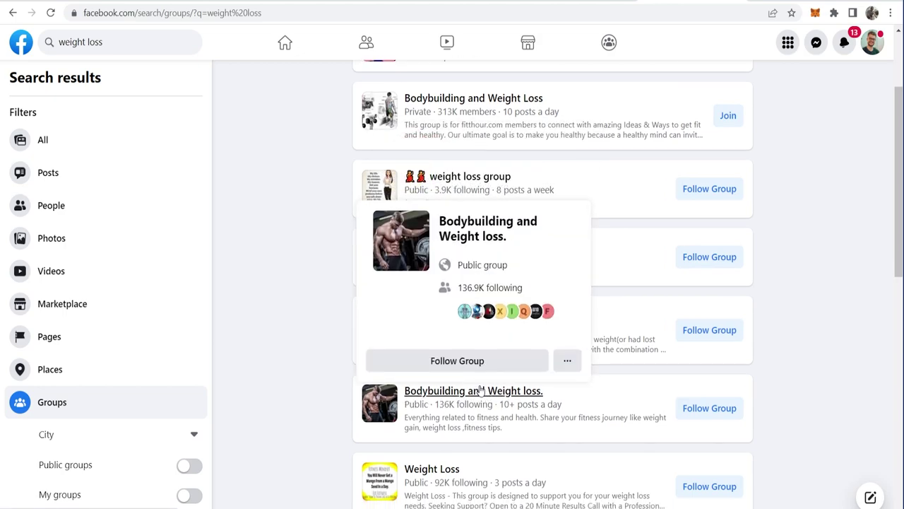
{"action": "scroll", "coordinate": [447, 369], "scroll_direction": "down", "scroll_amount": 5}
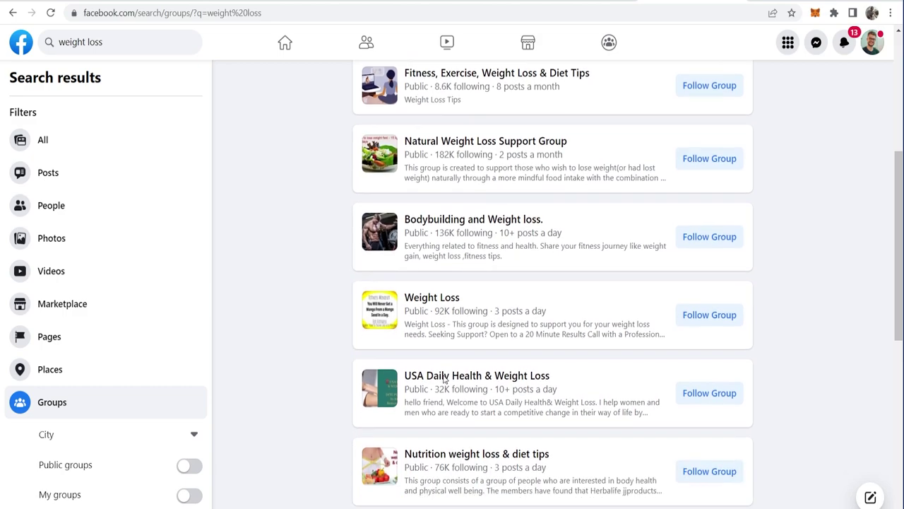
{"action": "scroll", "coordinate": [511, 241], "scroll_direction": "down", "scroll_amount": 1}
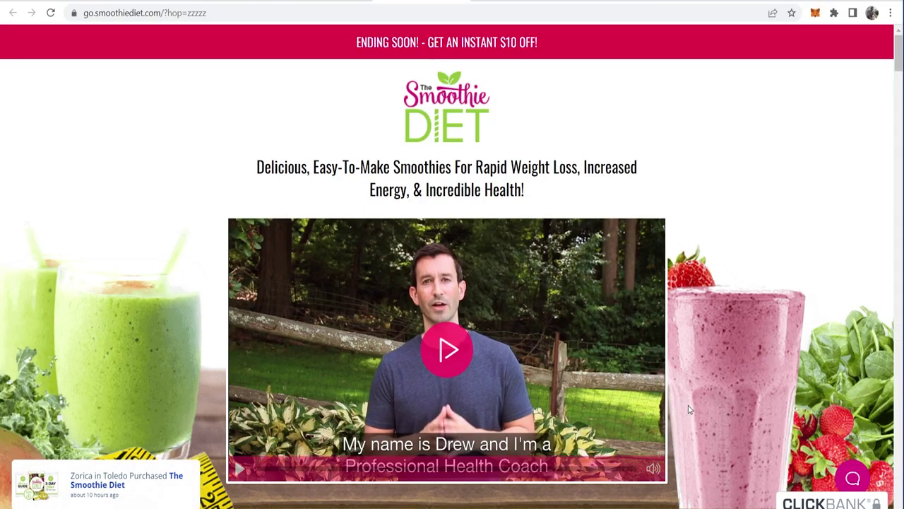
{"action": "scroll", "coordinate": [357, 345], "scroll_direction": "down", "scroll_amount": 10}
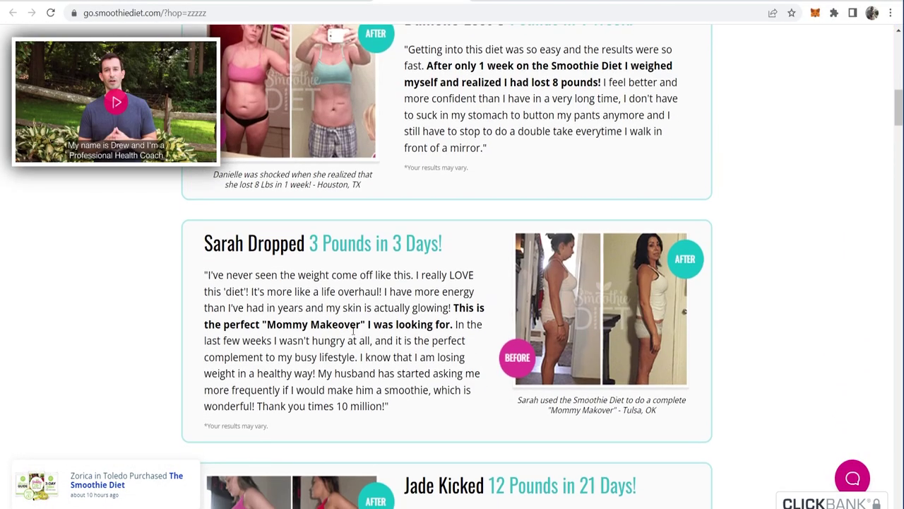
{"action": "scroll", "coordinate": [358, 344], "scroll_direction": "up", "scroll_amount": 11}
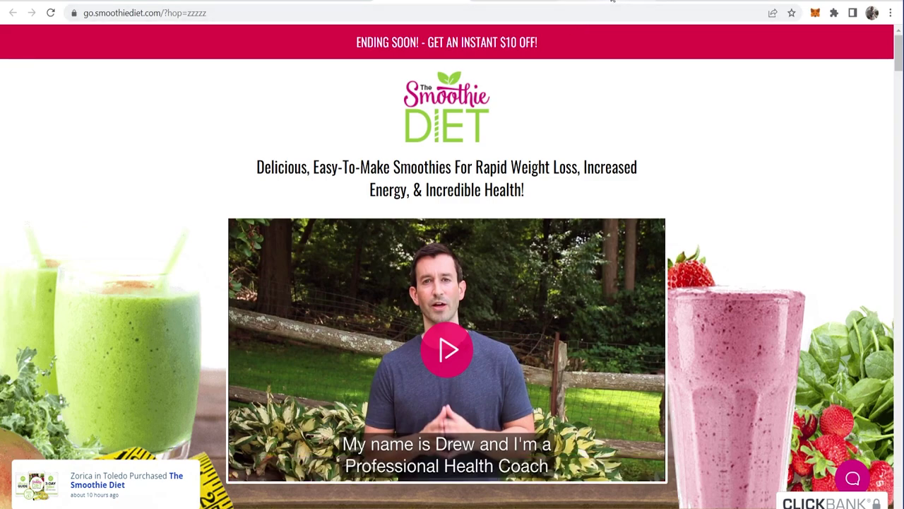
{"action": "left_click", "coordinate": [612, 2]}
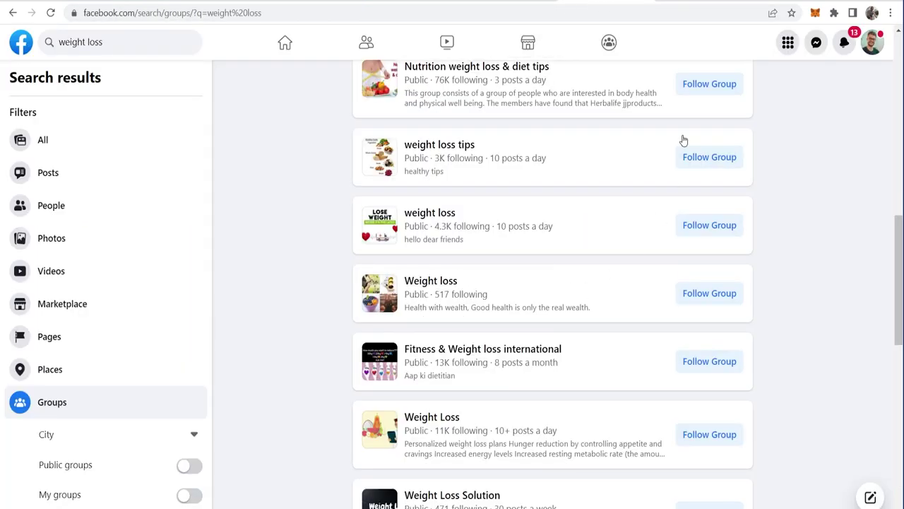
Open the Nutrition weight loss & diet tips group's People tab and its New to the group list.
{"action": "left_click", "coordinate": [717, 1]}
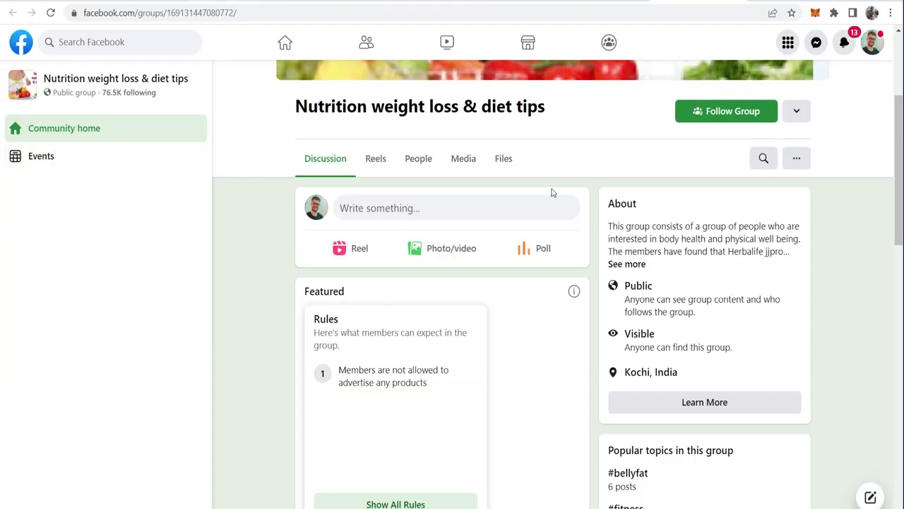
{"action": "scroll", "coordinate": [353, 168], "scroll_direction": "up", "scroll_amount": 3}
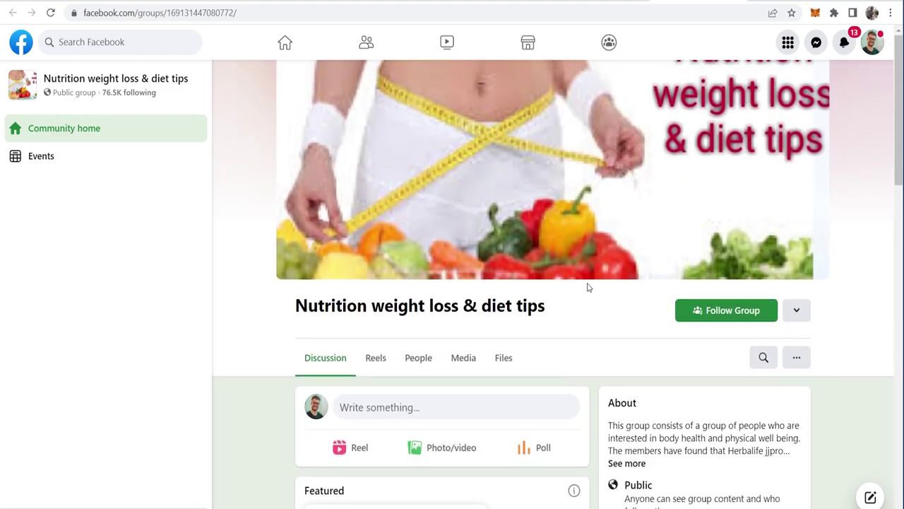
{"action": "scroll", "coordinate": [563, 363], "scroll_direction": "down", "scroll_amount": 1}
{"action": "scroll", "coordinate": [564, 363], "scroll_direction": "down", "scroll_amount": 2}
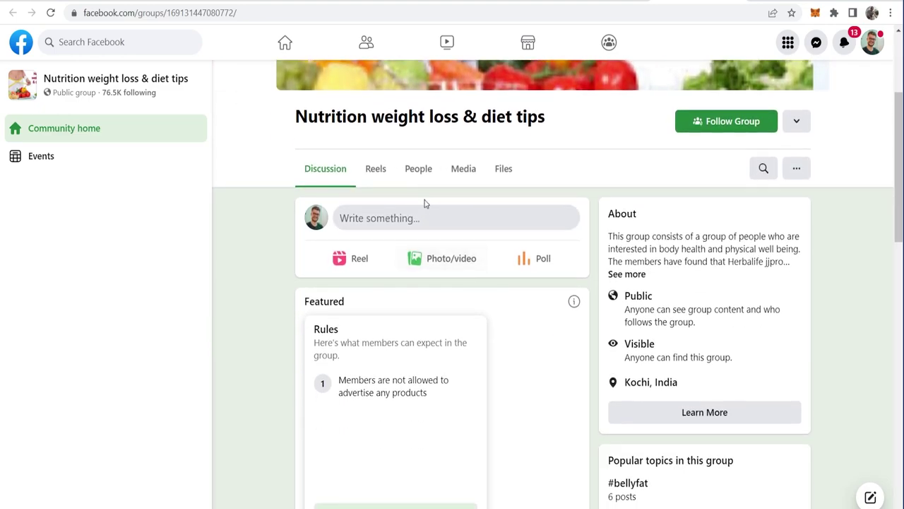
{"action": "left_click", "coordinate": [418, 175]}
{"action": "scroll", "coordinate": [468, 242], "scroll_direction": "down", "scroll_amount": 6}
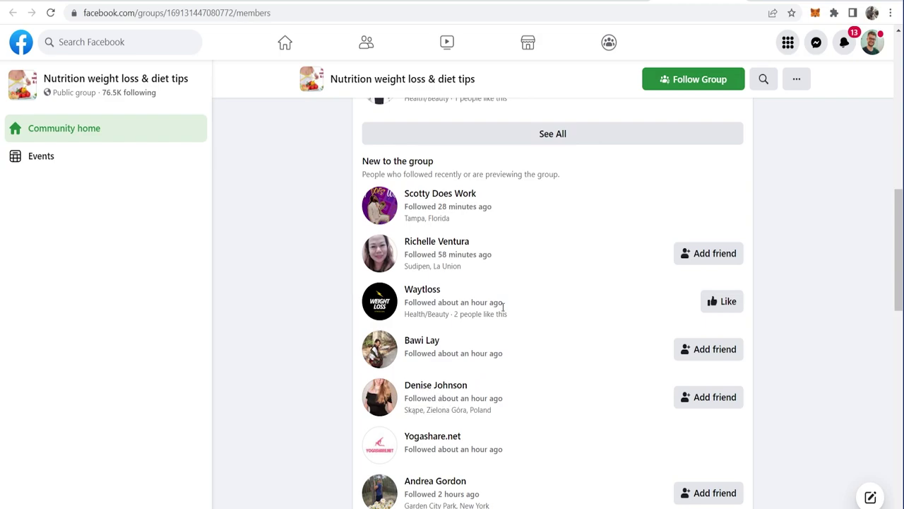
Open a newest member's group profile in a new tab and switch to it.
{"action": "left_click_drag", "start_coordinate": [504, 255], "coordinate": [438, 254]}
{"action": "left_click", "coordinate": [541, 257]}
{"action": "left_click_drag", "start_coordinate": [501, 259], "coordinate": [441, 255]}
{"action": "left_click", "coordinate": [444, 254]}
{"action": "right_click", "coordinate": [446, 244]}
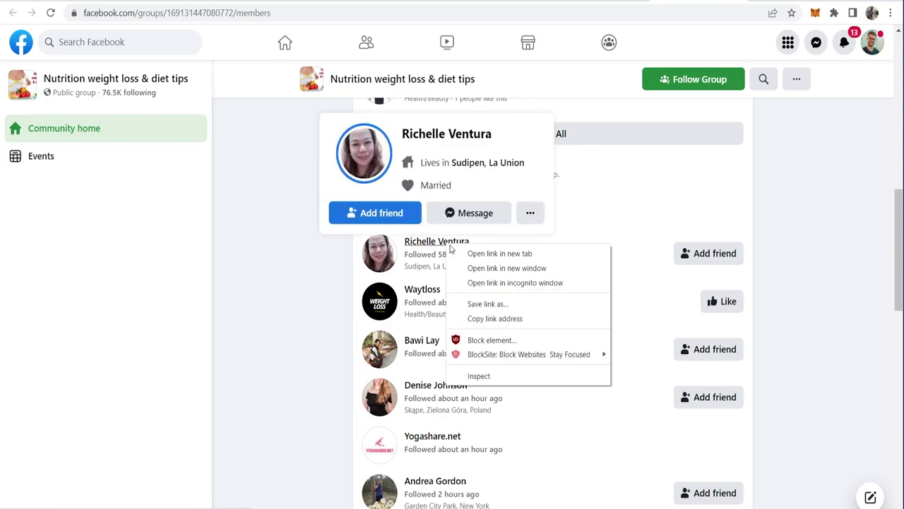
{"action": "left_click", "coordinate": [499, 253]}
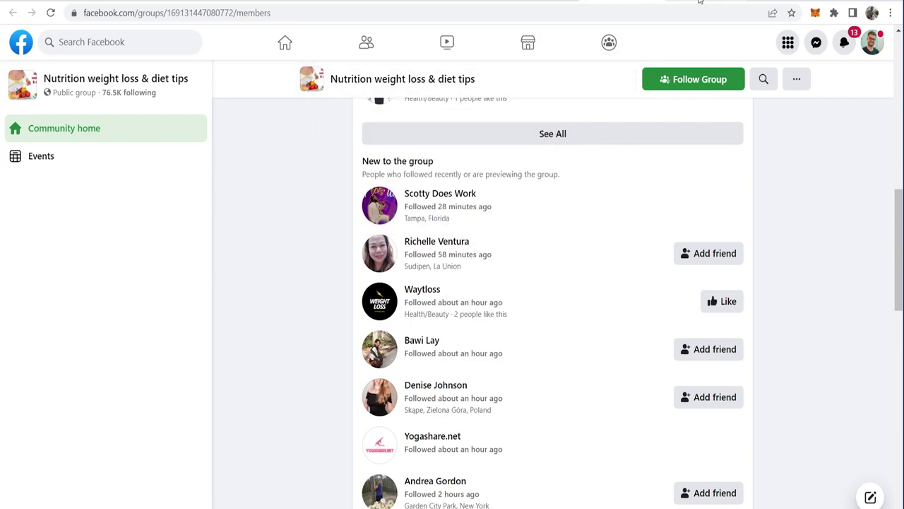
{"action": "key", "text": "ctrl+Tab"}
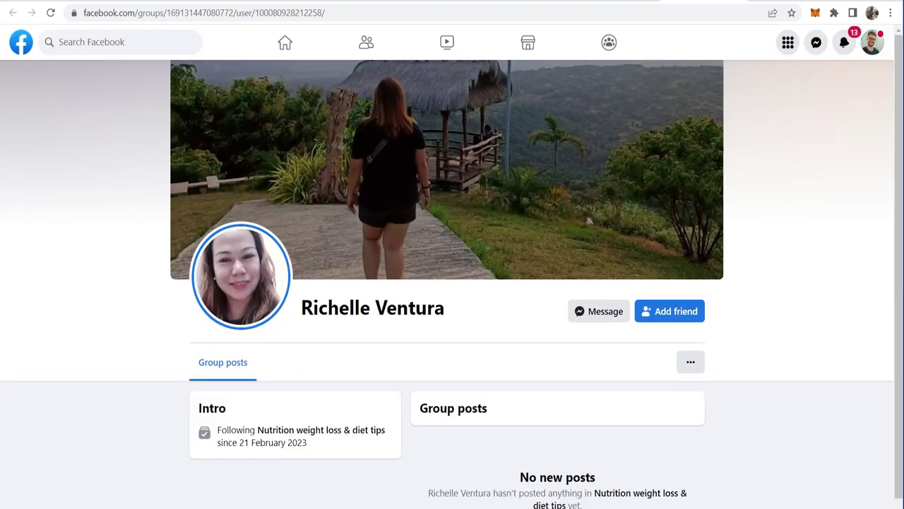
Open a Messenger chat with the group member using the Message button.
{"action": "key", "text": "ctrl+w"}
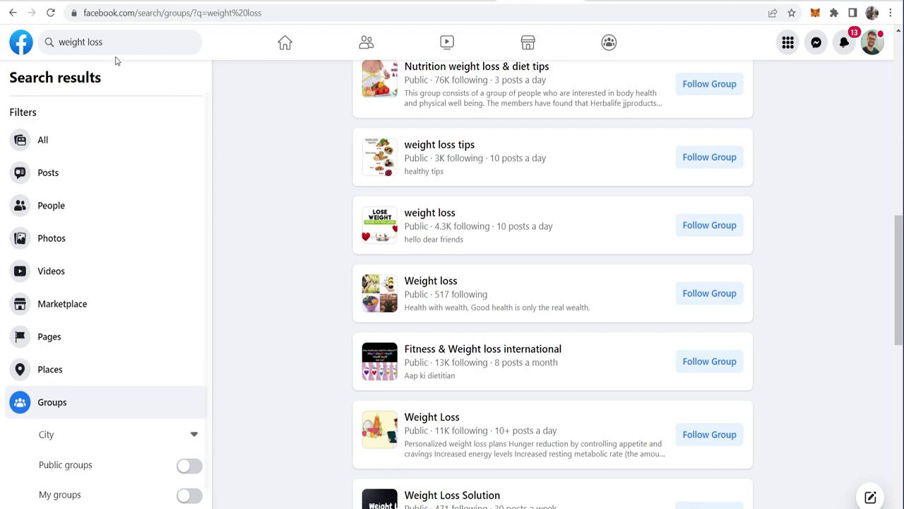
{"action": "left_click_drag", "start_coordinate": [41, 39], "coordinate": [101, 39]}
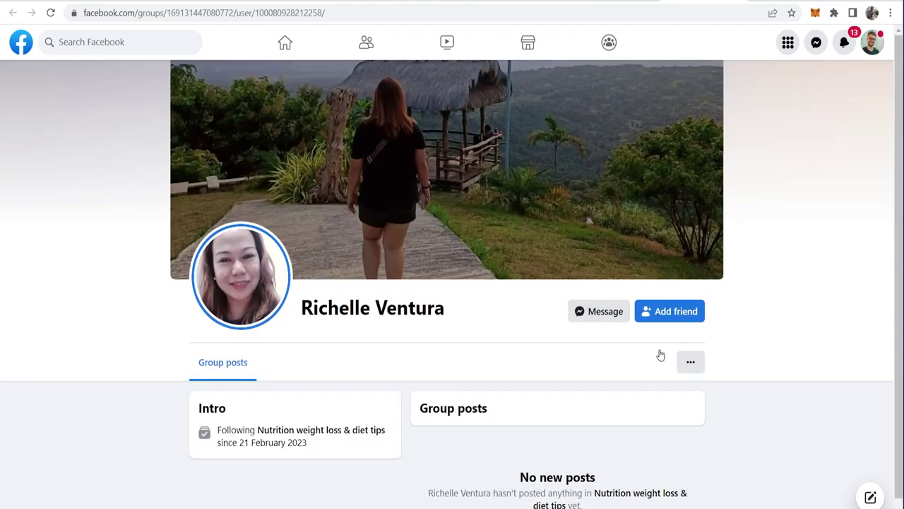
{"action": "left_click", "coordinate": [597, 320]}
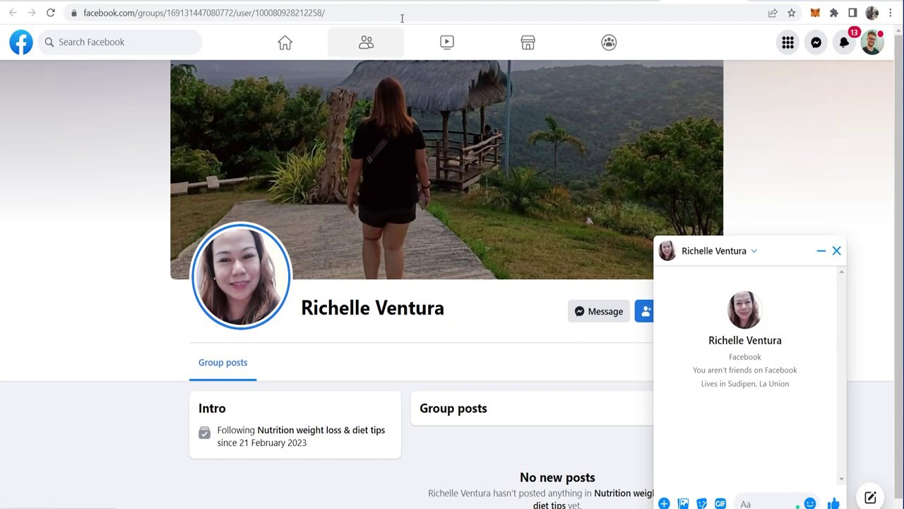
Check the shortened TinyURL link on the TinyURL page.
{"action": "left_click", "coordinate": [439, 2]}
{"action": "left_click_drag", "start_coordinate": [190, 211], "coordinate": [48, 195]}
{"action": "left_click", "coordinate": [83, 210]}
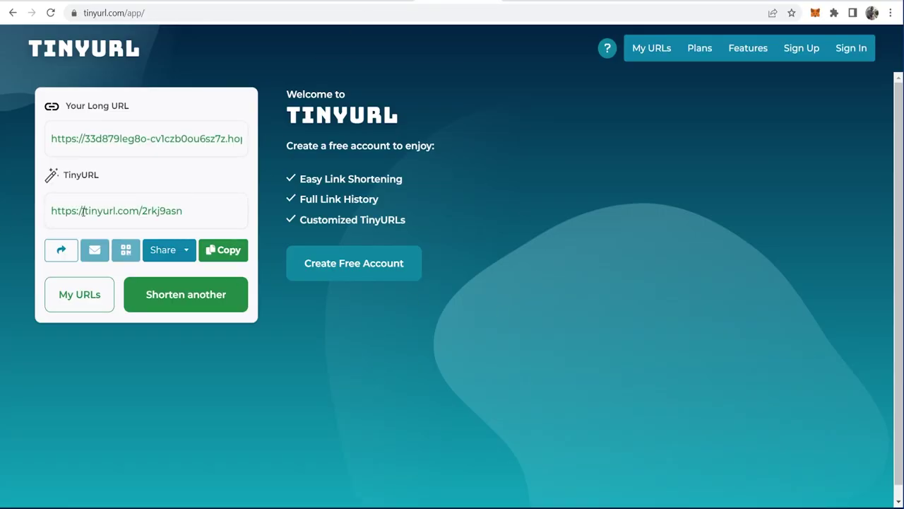
Close the member's chat and scroll the Nutrition weight loss & diet tips members list.
{"action": "left_click", "coordinate": [705, 2]}
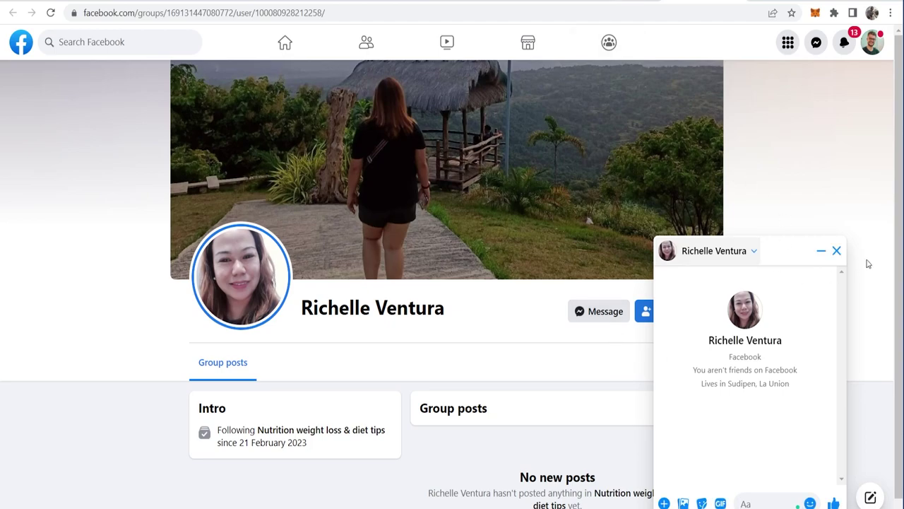
{"action": "left_click", "coordinate": [836, 251]}
{"action": "key", "text": "alt+Left"}
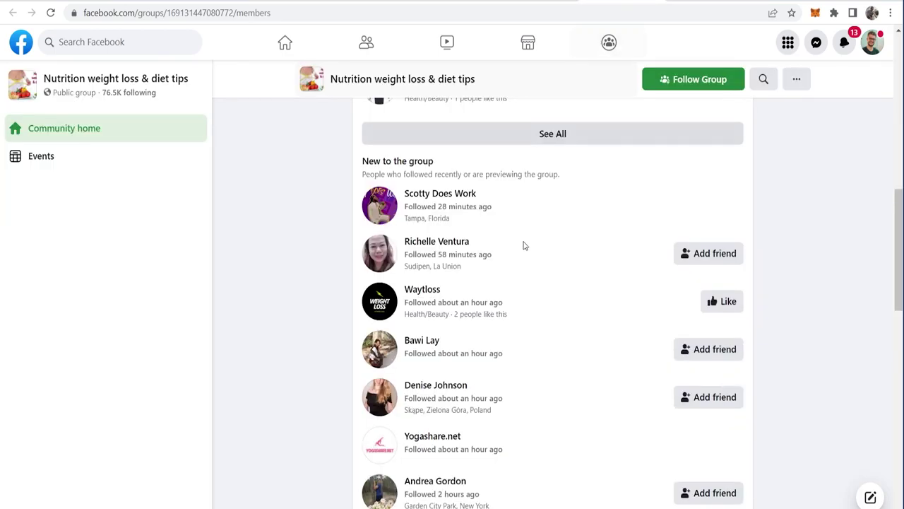
{"action": "scroll", "coordinate": [523, 245], "scroll_direction": "down", "scroll_amount": 2}
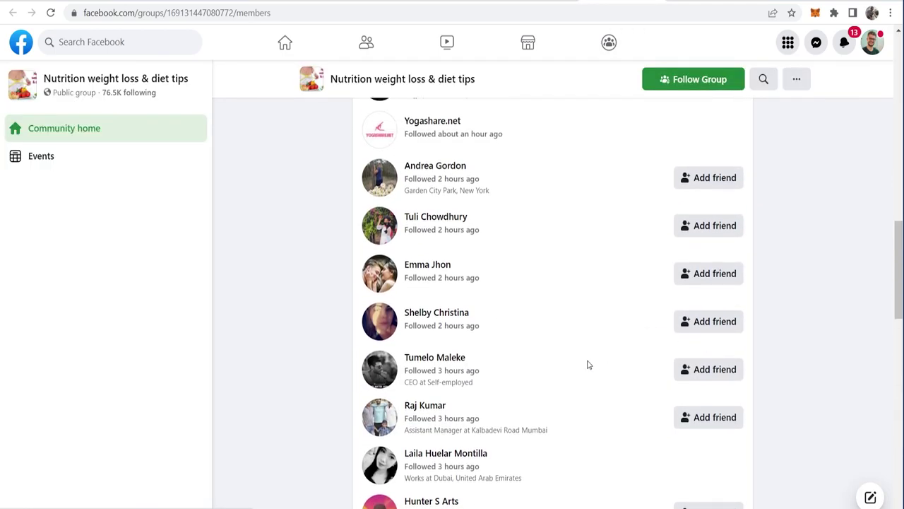